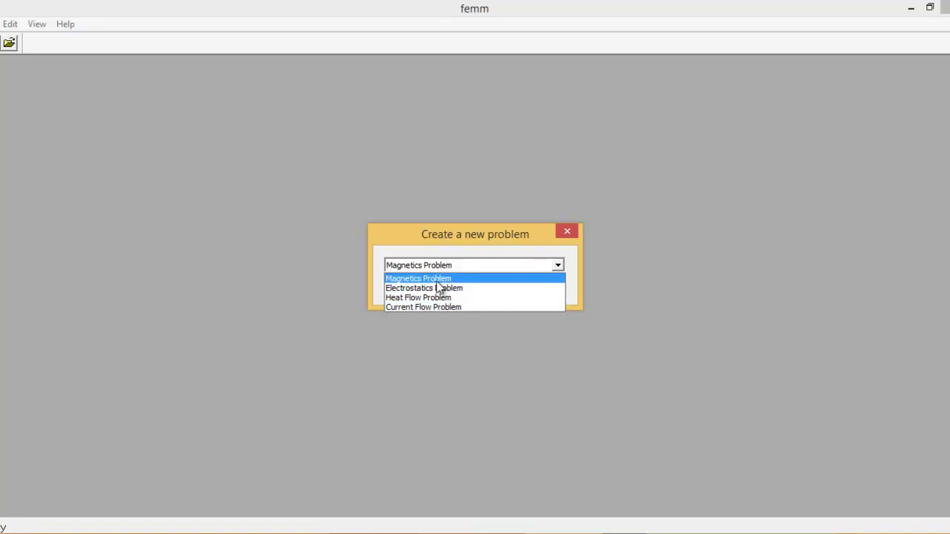
Create a new Magnetics Problem
left_click(437, 282)
left_click(481, 290)
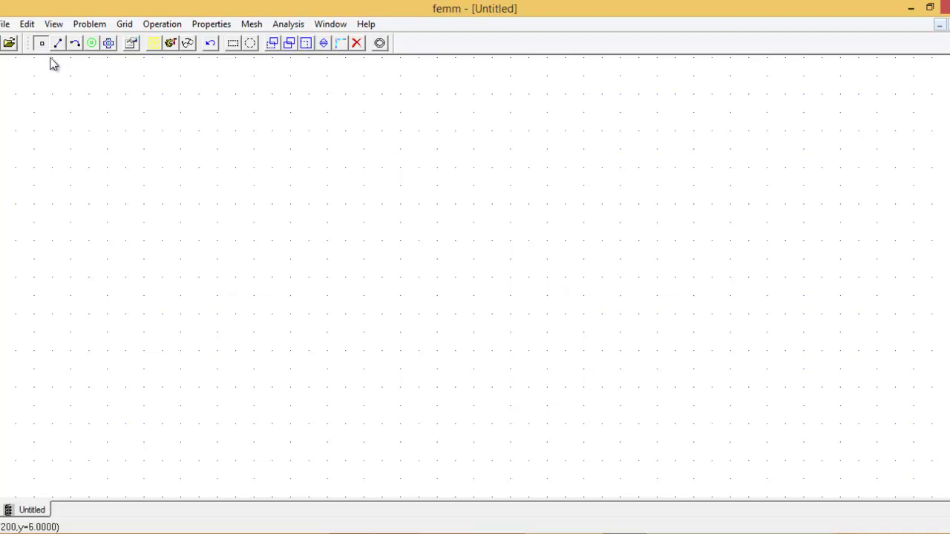
Place corner nodes for two side-by-side rectangles and for a larger four-sided region surrounding them
left_click(253, 223)
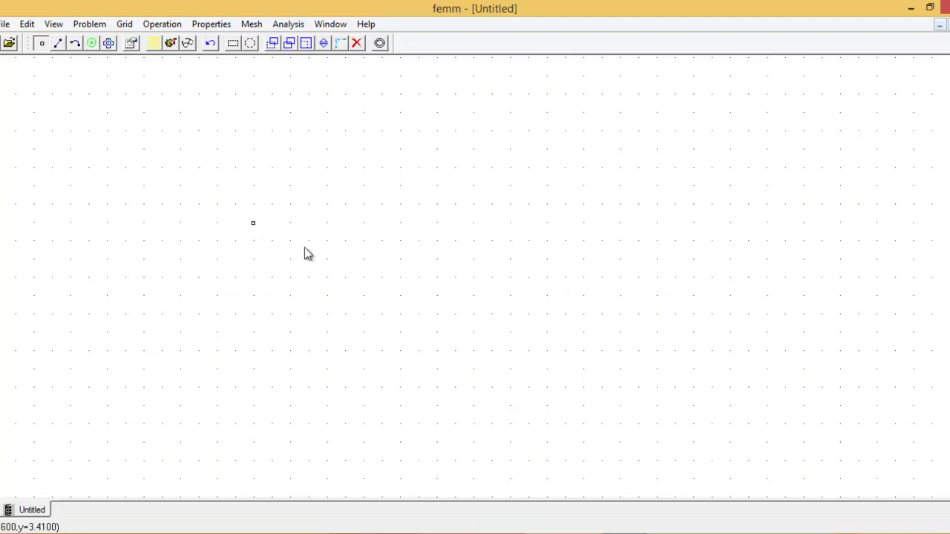
left_click(364, 224)
left_click(399, 276)
left_click(509, 223)
left_click(585, 128)
left_click(583, 383)
left_click(175, 394)
Connect the four outermost nodes with line segments to form a closed outer region
left_click(59, 44)
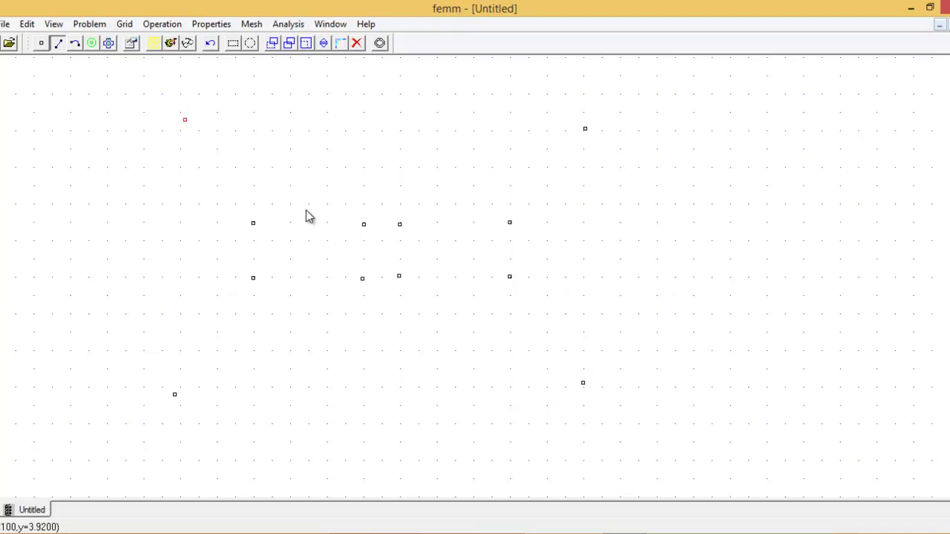
left_click(585, 129)
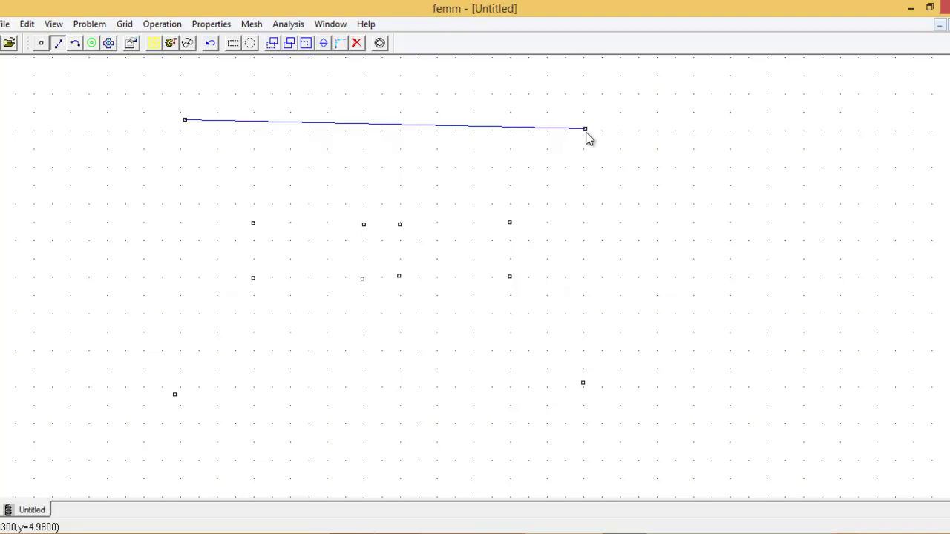
left_click(585, 129)
left_click(583, 384)
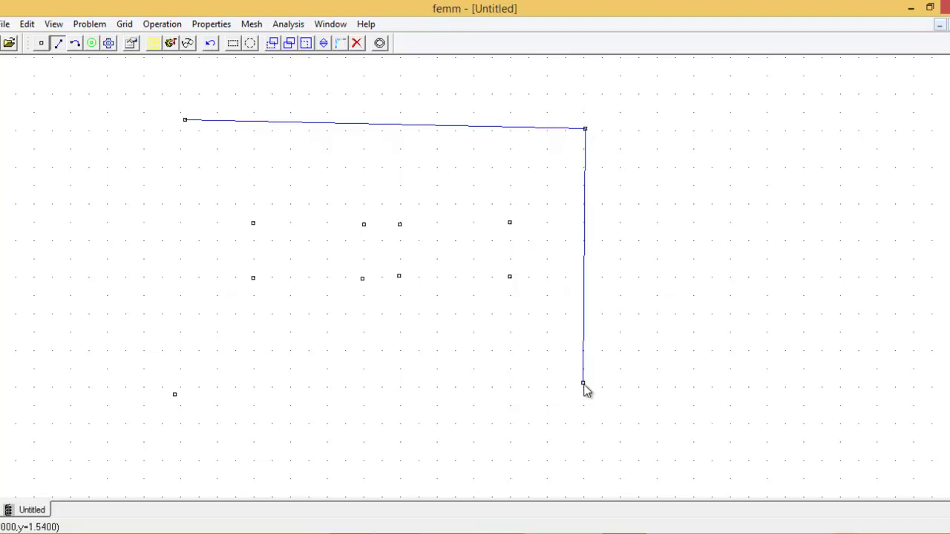
left_click(175, 395)
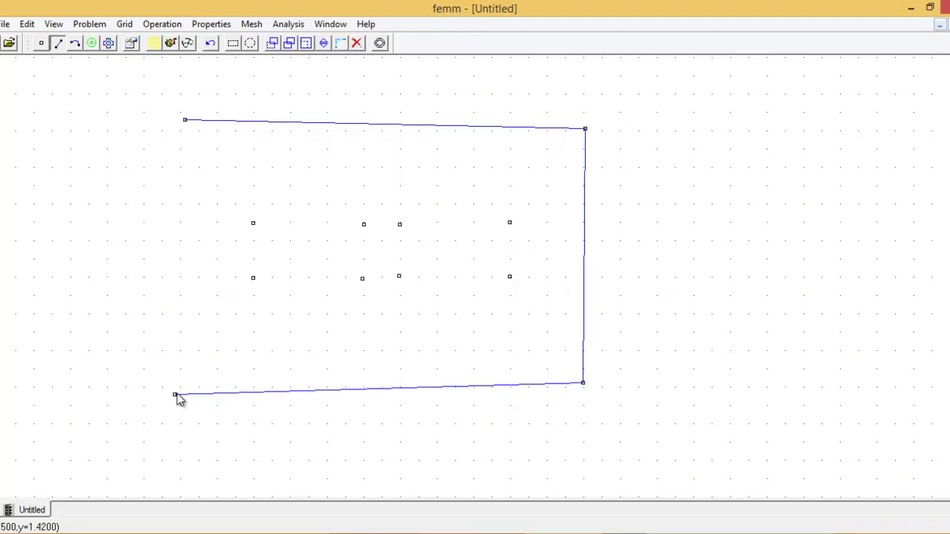
left_click(175, 396)
left_click(185, 121)
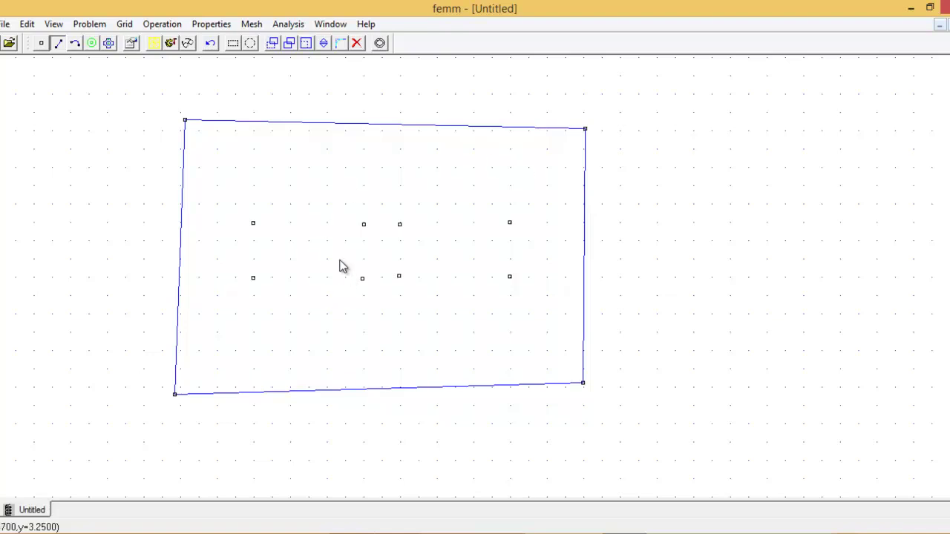
Connect the four nodes of the left inner group with segments to form a closed rectangle
right_click(253, 224)
left_click(363, 226)
left_click(364, 227)
left_click(364, 281)
left_click(253, 280)
left_click(253, 226)
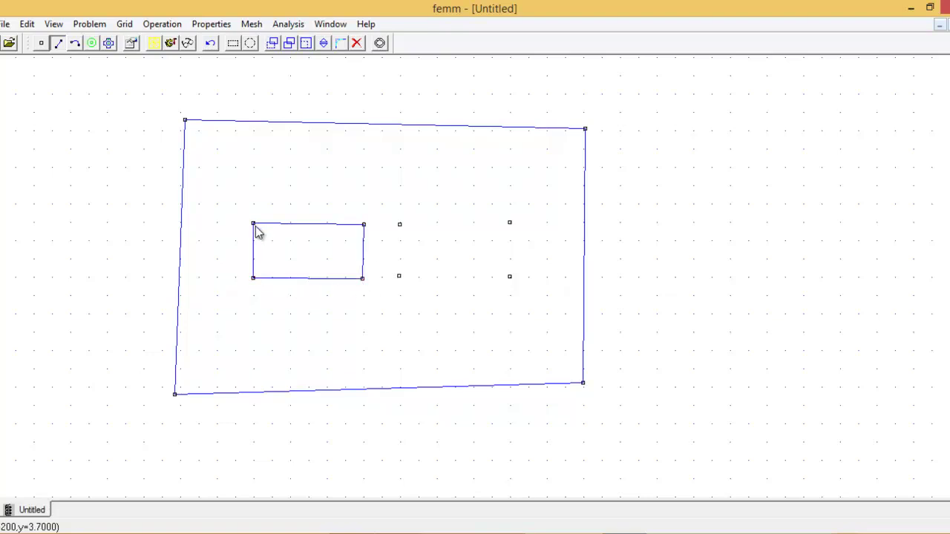
Connect the four nodes of the right inner group with segments to form a second closed rectangle
left_click(400, 225)
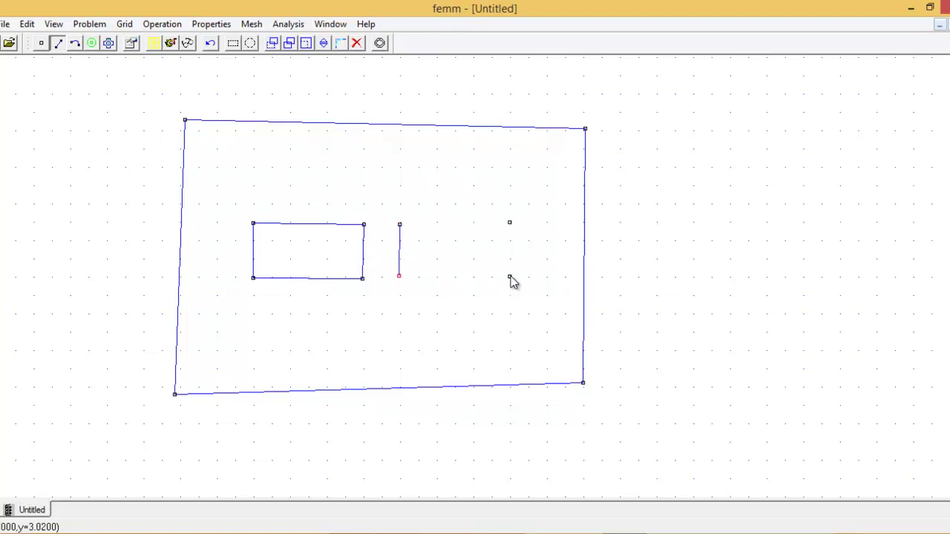
left_click(509, 223)
left_click(400, 225)
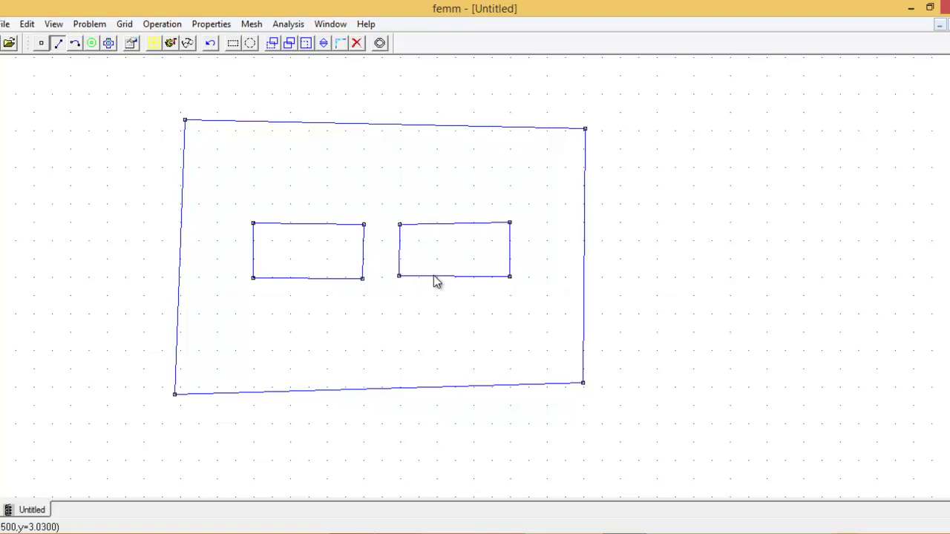
Place a block label inside each inner rectangle and one in the surrounding region above them
left_click(90, 45)
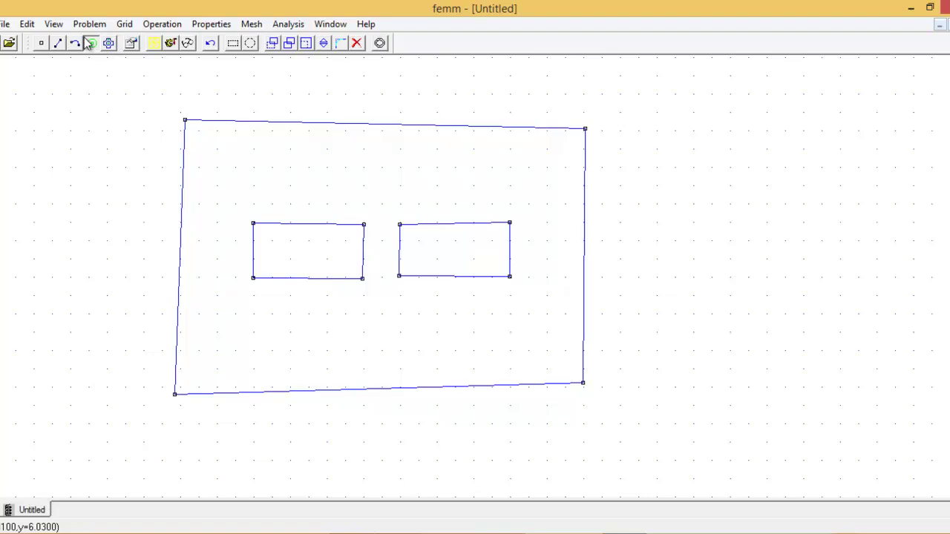
left_click(302, 251)
left_click(452, 247)
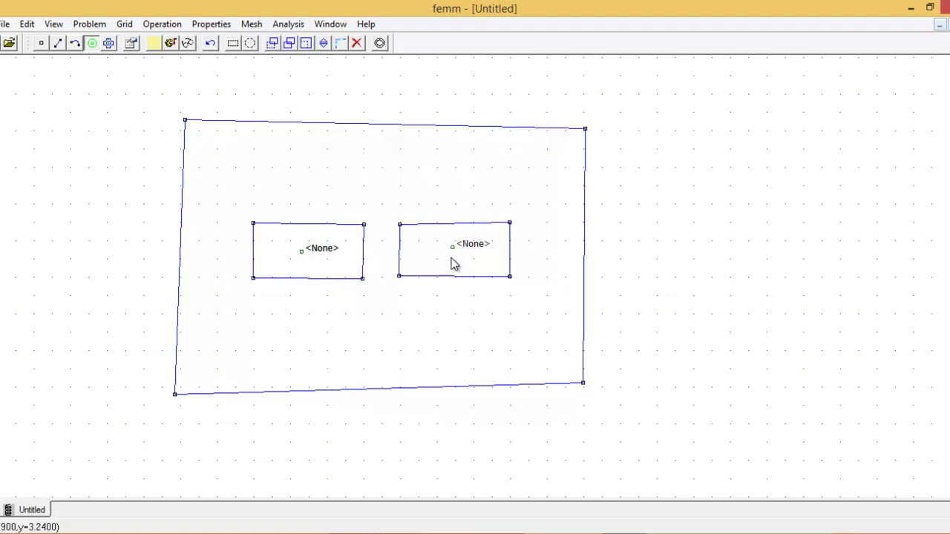
left_click(392, 154)
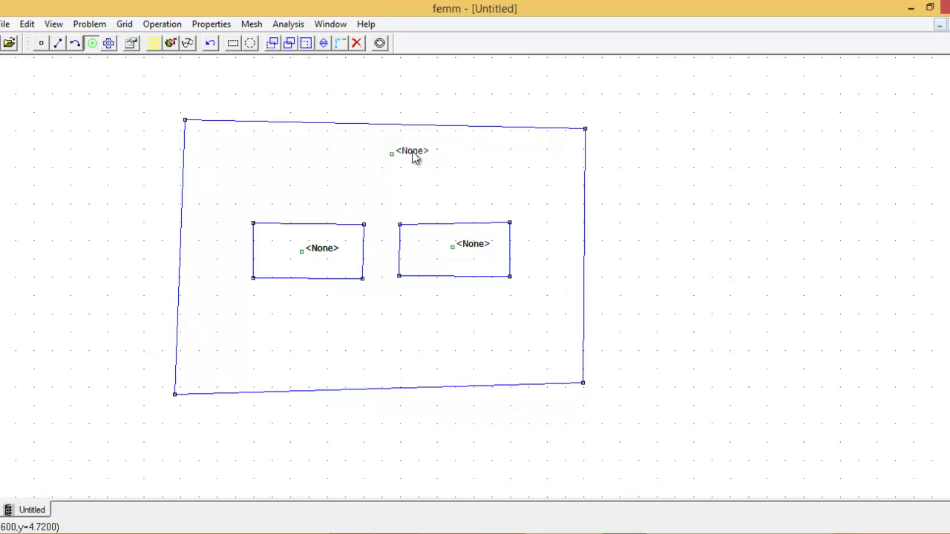
Add a new material property named air, keeping the default linear B-H settings
left_click(212, 25)
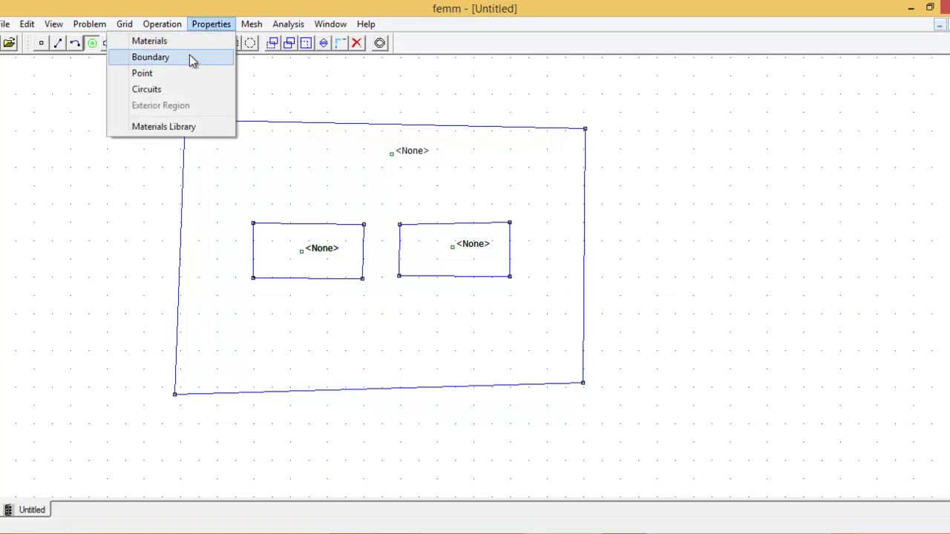
left_click(184, 42)
left_click(455, 278)
left_click_drag(465, 109, 356, 124)
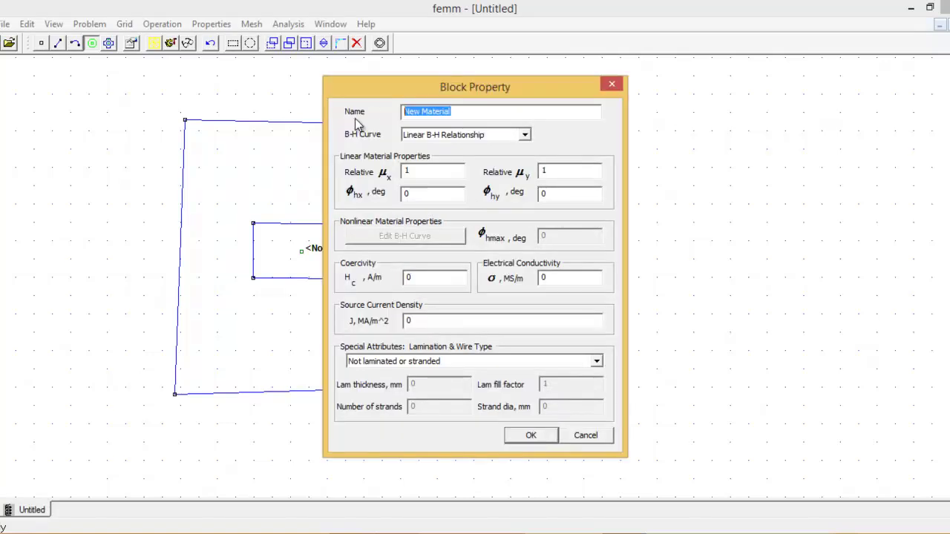
type("air")
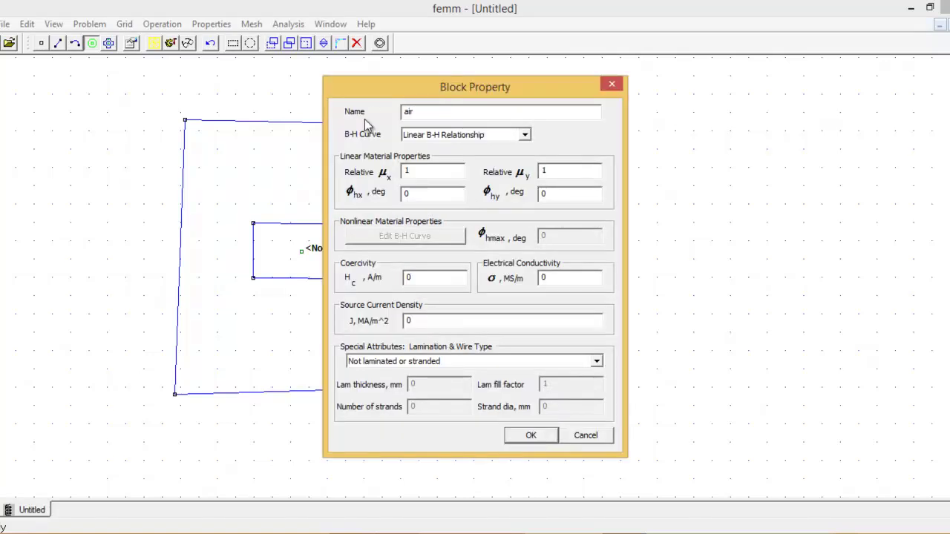
left_click(528, 439)
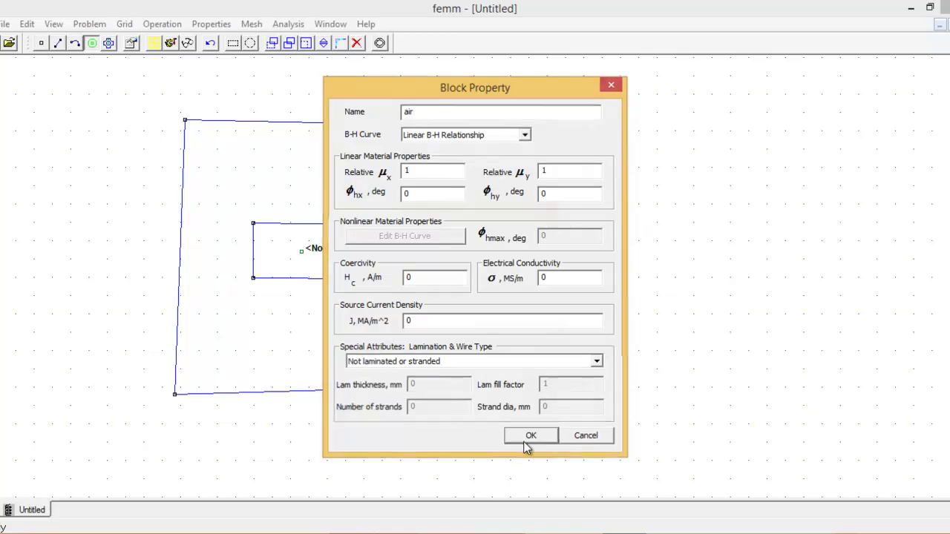
left_click(516, 300)
Add a new boundary property named boundary with the Prescribed A type and zero parameters
left_click(210, 25)
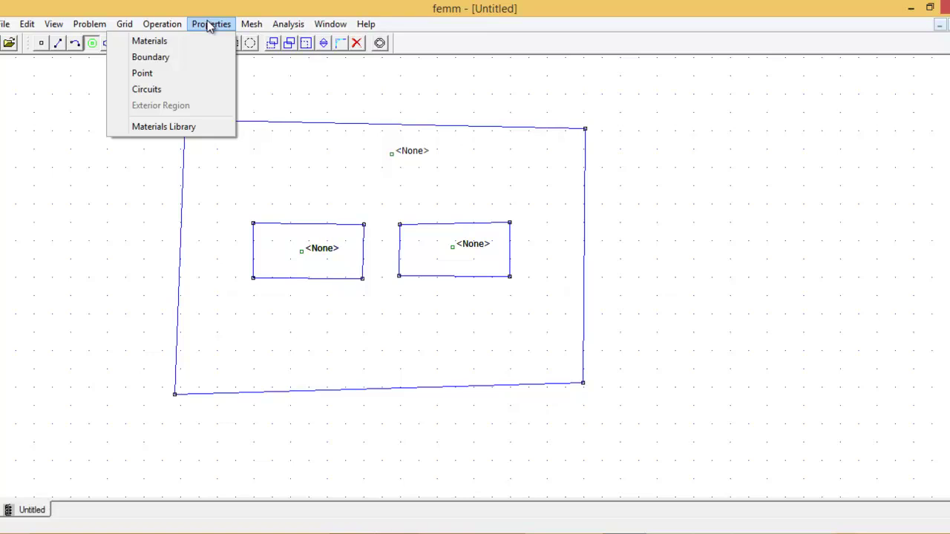
left_click(192, 56)
left_click(446, 284)
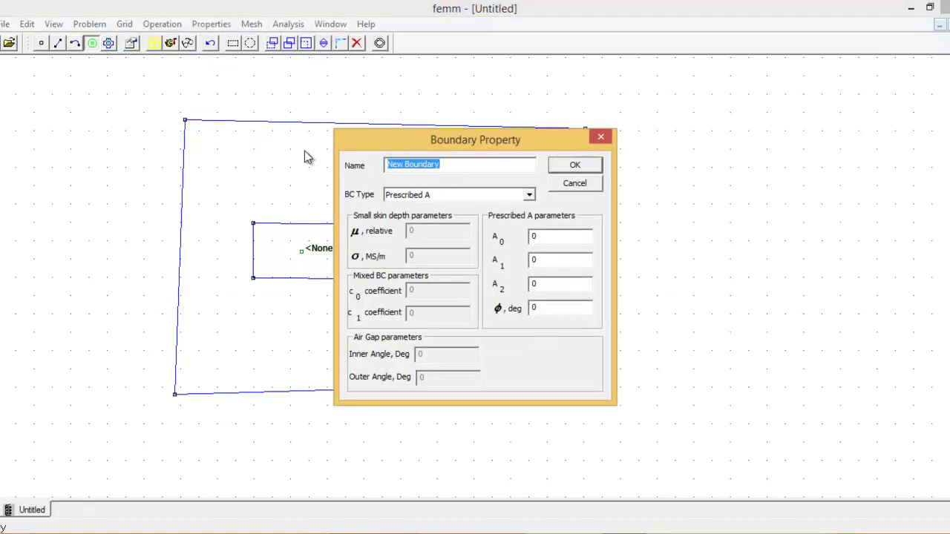
type("boud")
key("BackSpace")
type("ndary")
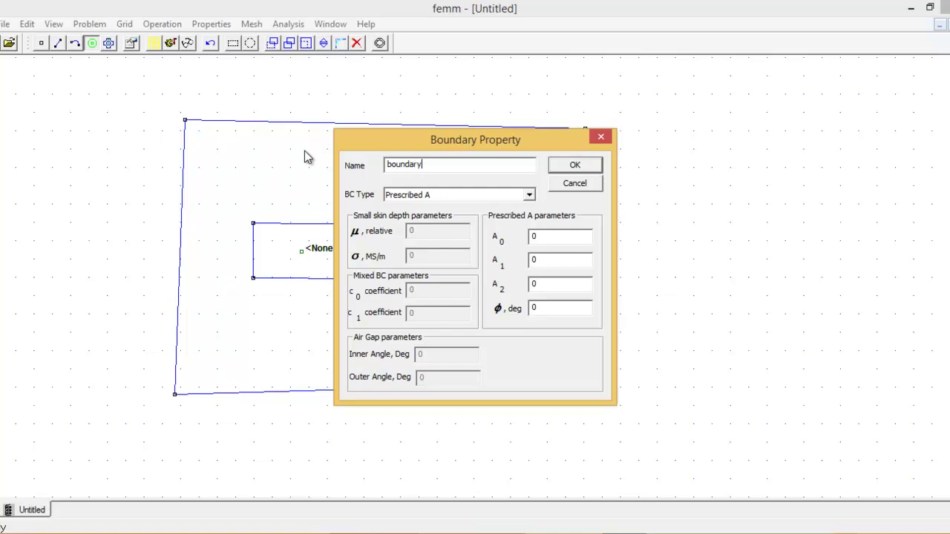
left_click(570, 166)
left_click(507, 296)
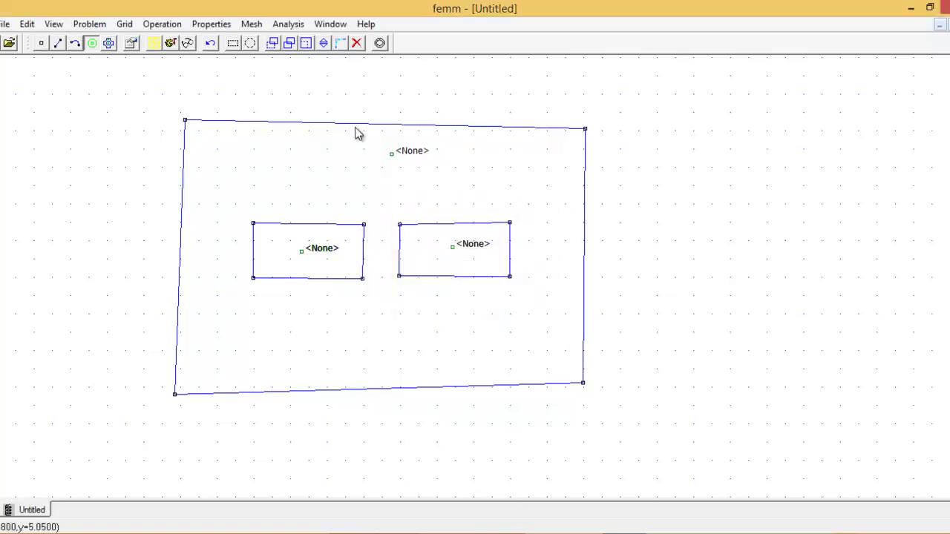
Add Cast Alnico 2 (LNG12) from the library's Alnico Magnets, under Hard Magnetic Materials, to the model materials
left_click(91, 45)
left_click(212, 23)
left_click(182, 126)
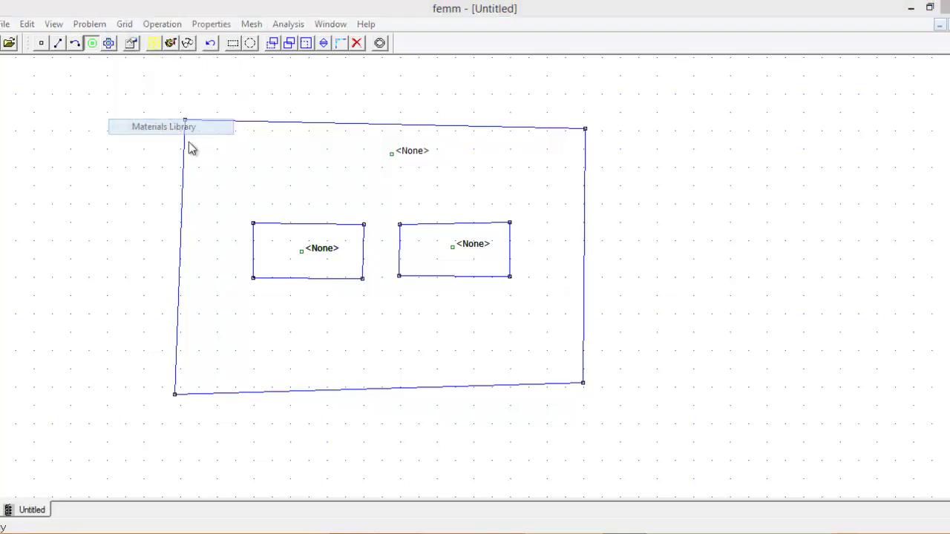
left_click(308, 199)
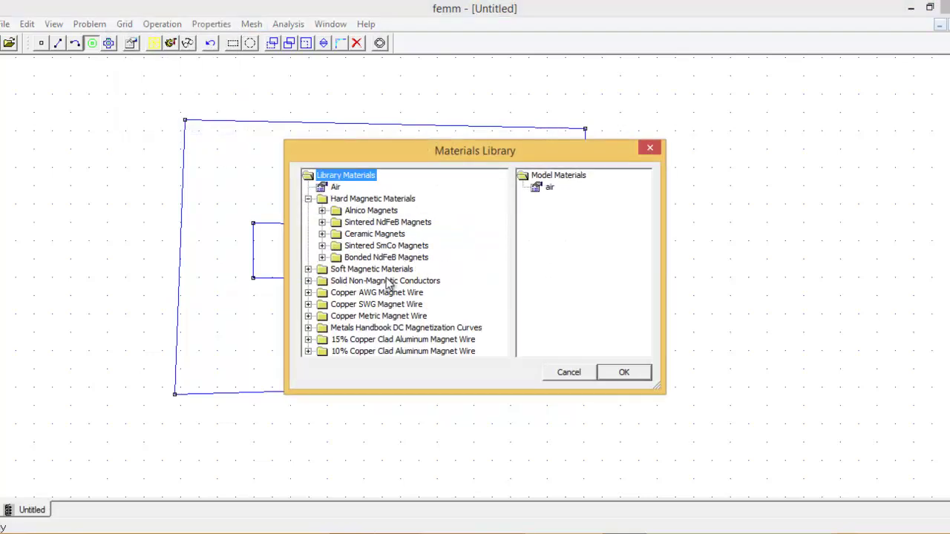
left_click(347, 214)
left_click(323, 211)
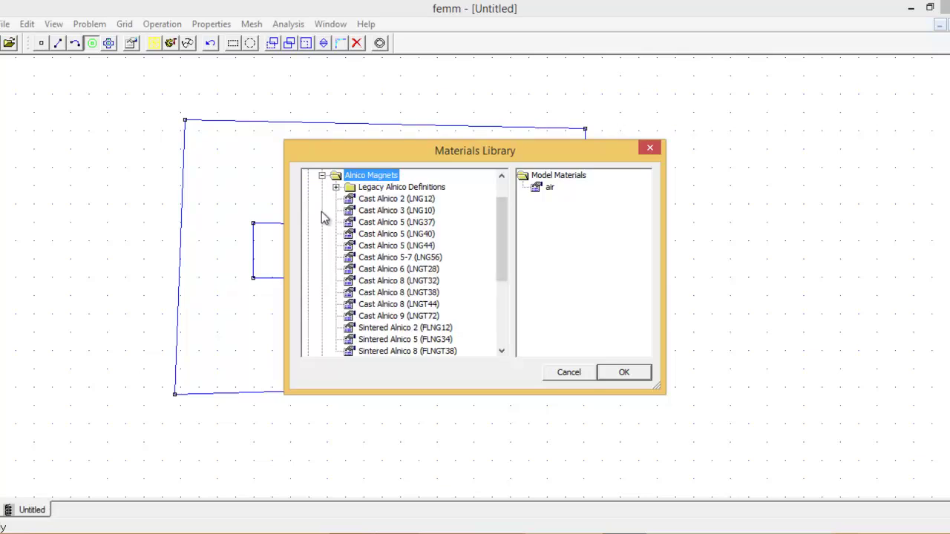
left_click(379, 200)
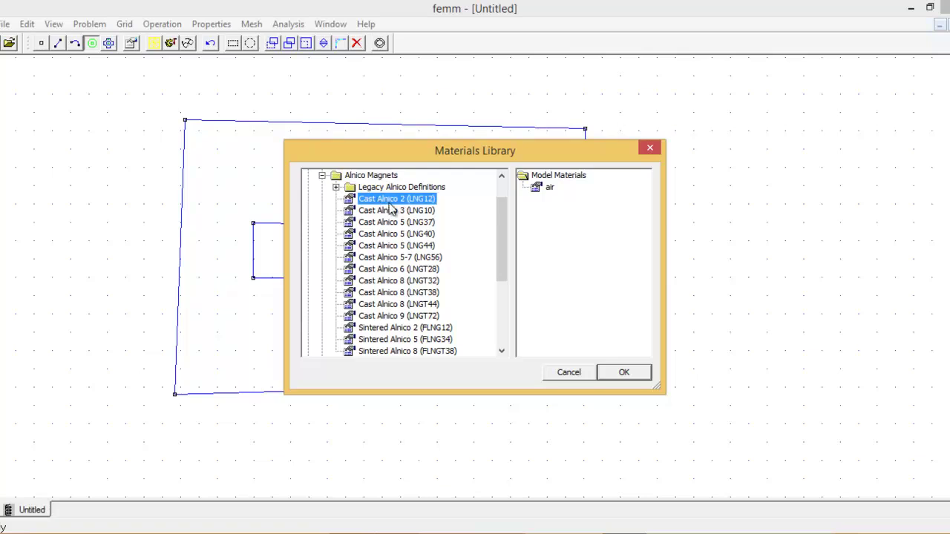
left_click_drag(392, 208, 560, 226)
left_click(624, 374)
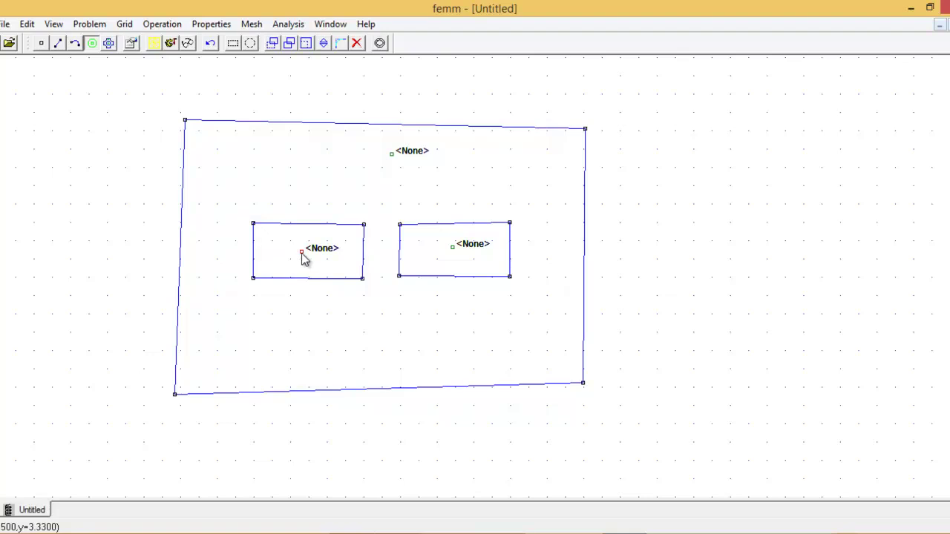
Assign Cast Alnico 2 (LNG12) as the block type of the left rectangle's label
key("space")
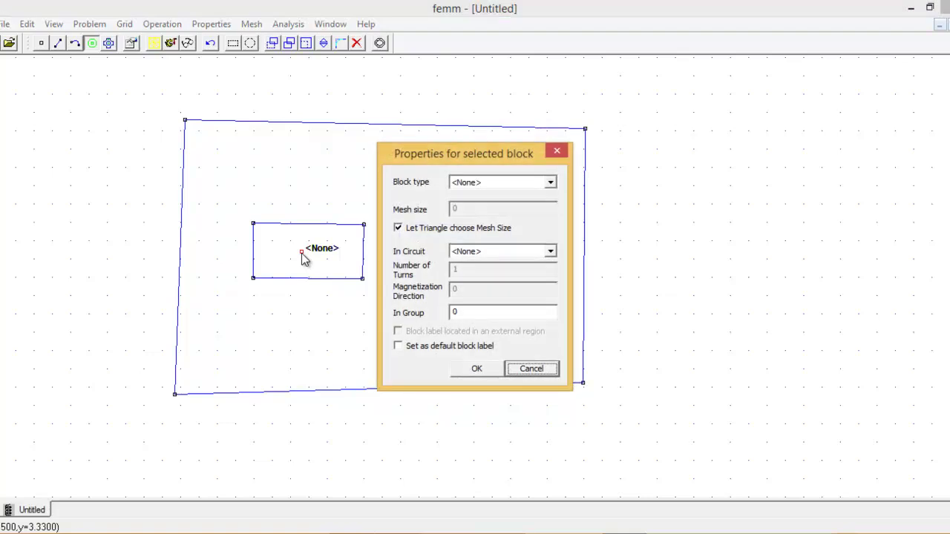
left_click(516, 187)
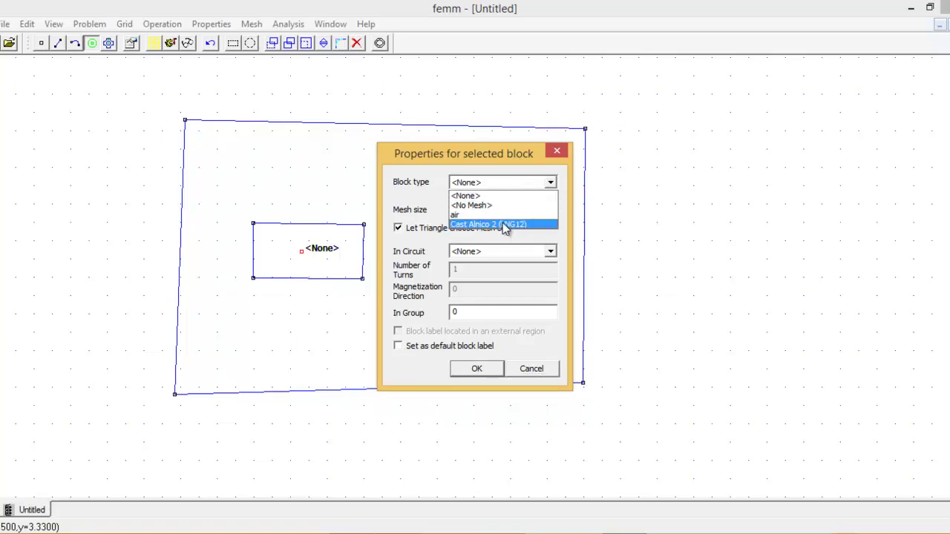
left_click(502, 223)
left_click(475, 369)
Assign Cast Alnico 2 (LNG12) as the block type of the right rectangle's label
right_click(468, 253)
key("space")
left_click(490, 182)
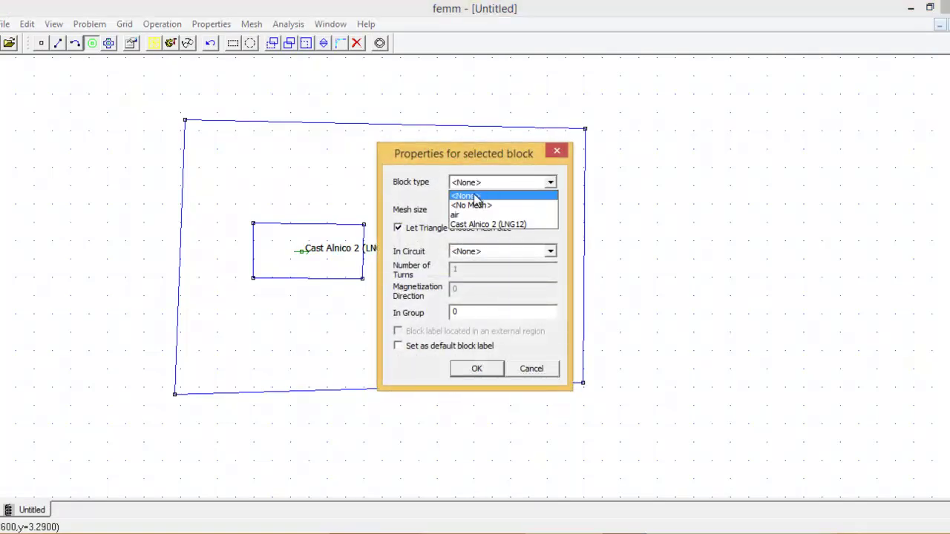
left_click(475, 224)
left_click(469, 371)
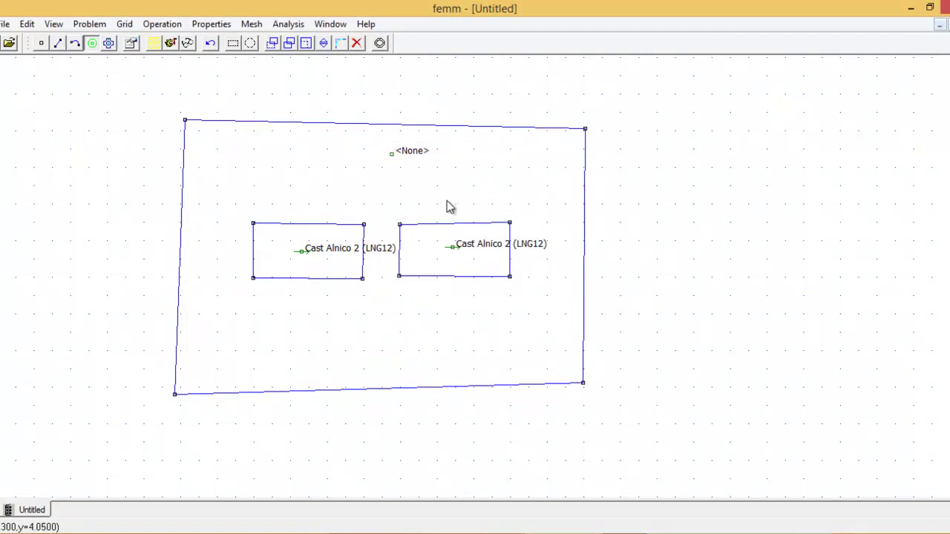
Assign air as the block type of the label in the surrounding outer region
right_click(409, 157)
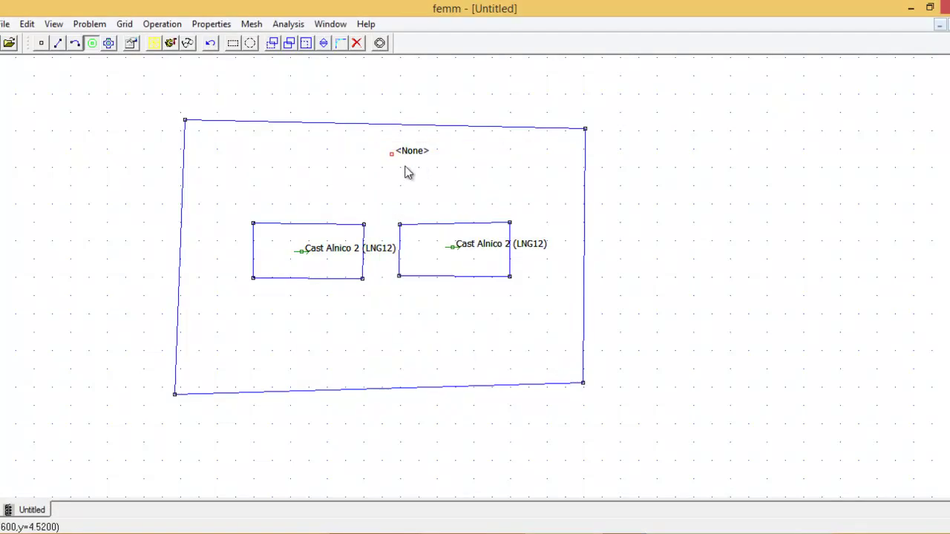
key("space")
left_click(479, 185)
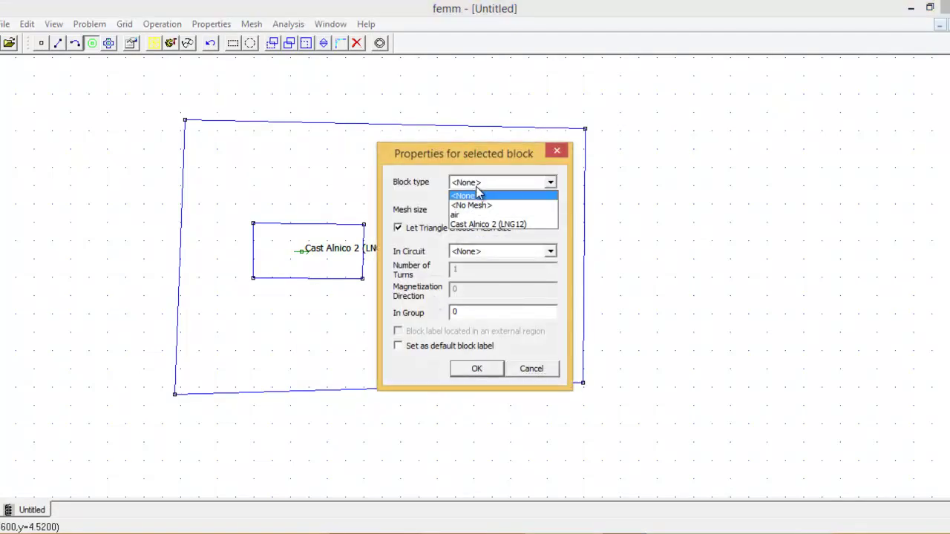
left_click(472, 215)
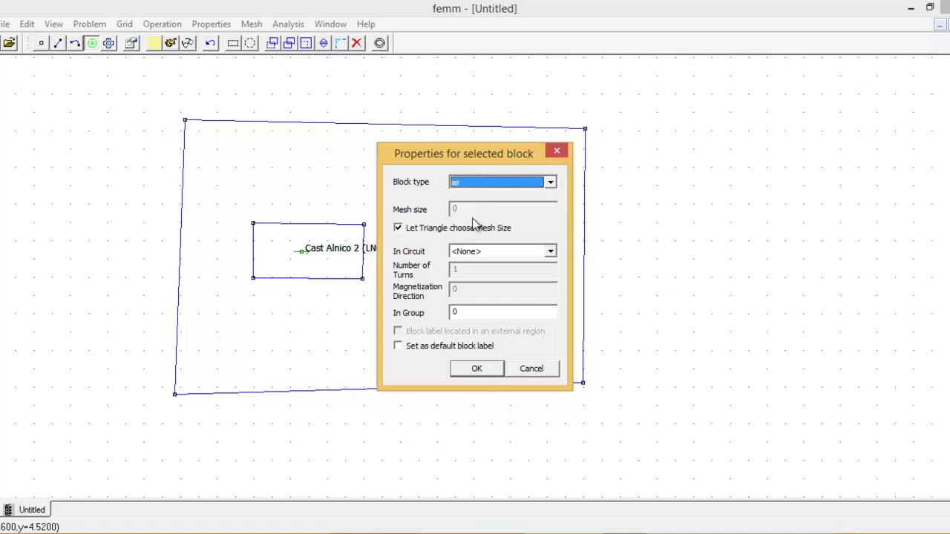
left_click(477, 369)
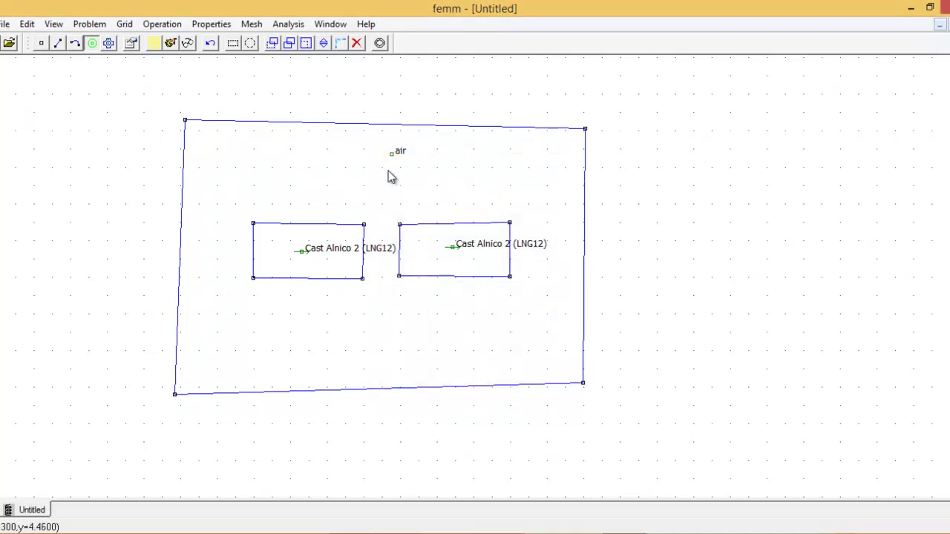
Assign the boundary condition named boundary to all four segments of the outer region
left_click(57, 45)
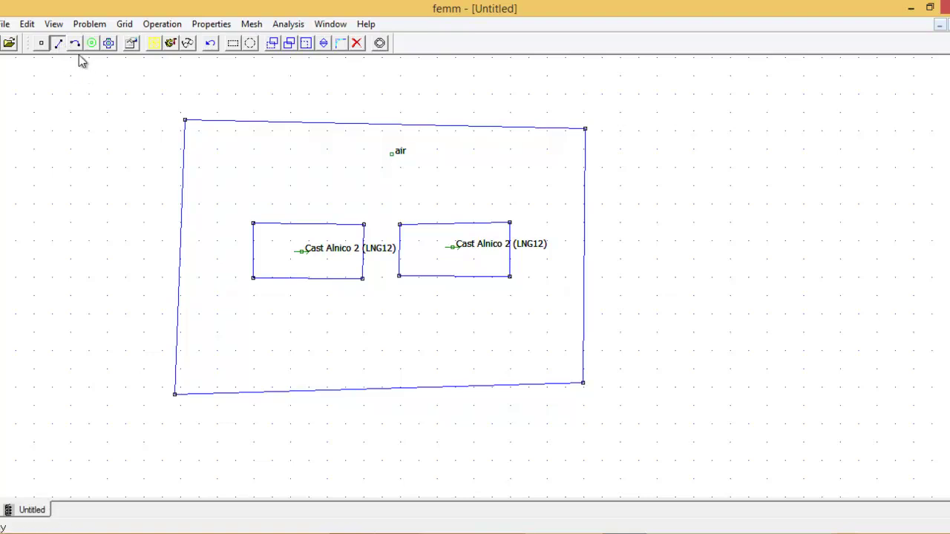
left_click(341, 130)
left_click(181, 173)
left_click(318, 391)
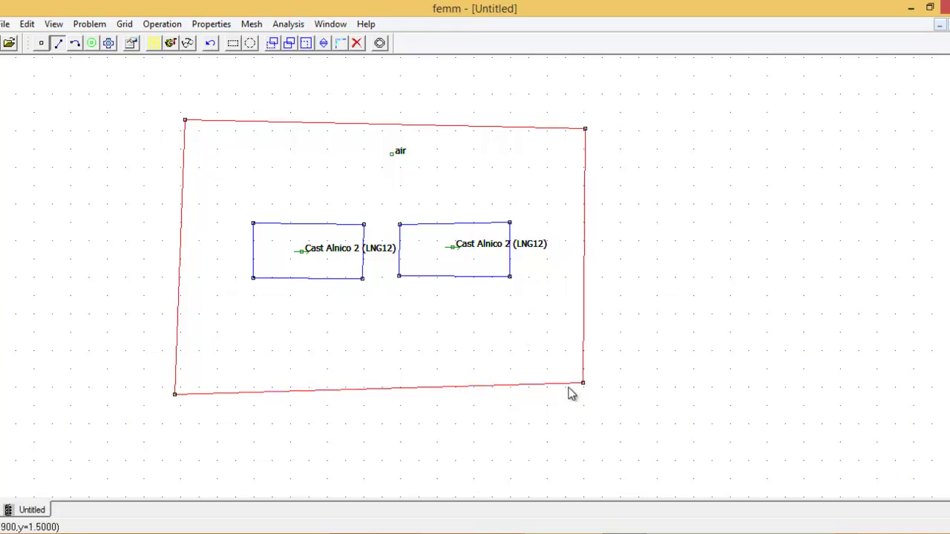
key("space")
left_click(472, 206)
left_click(459, 227)
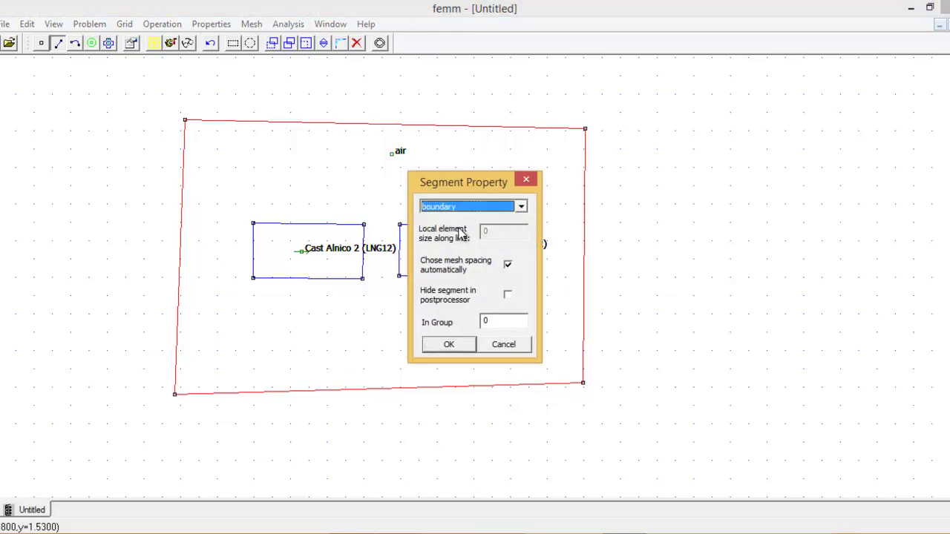
left_click(449, 345)
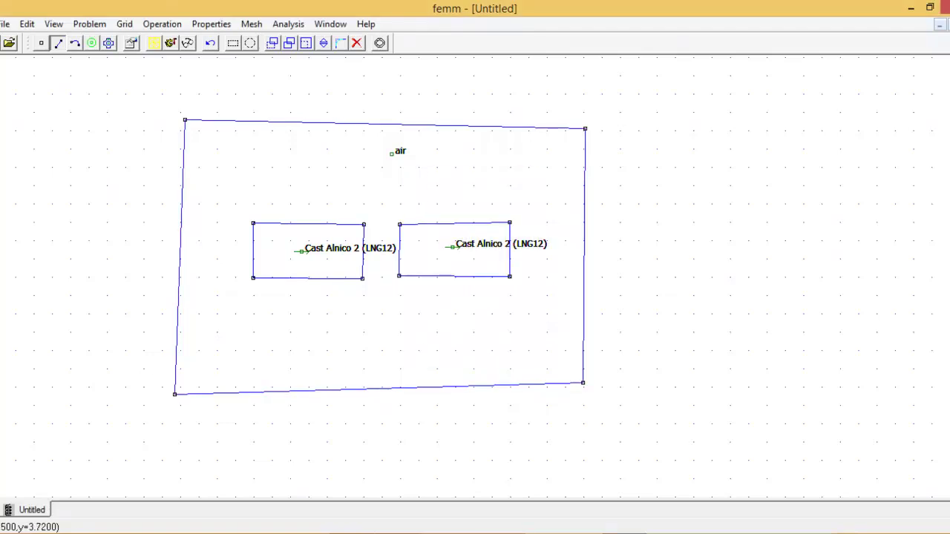
Save the model as magnetgame2 in the femm42 examples folder
left_click(5, 24)
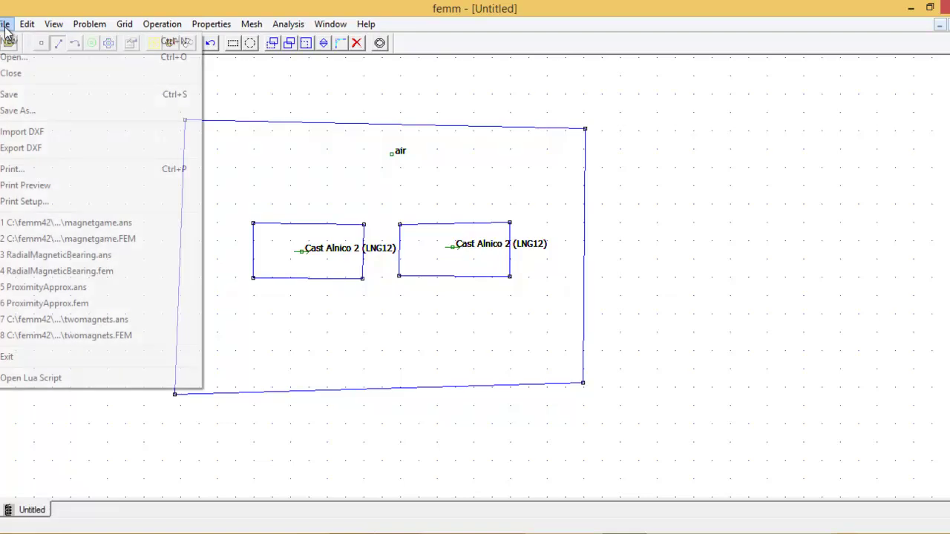
left_click(46, 99)
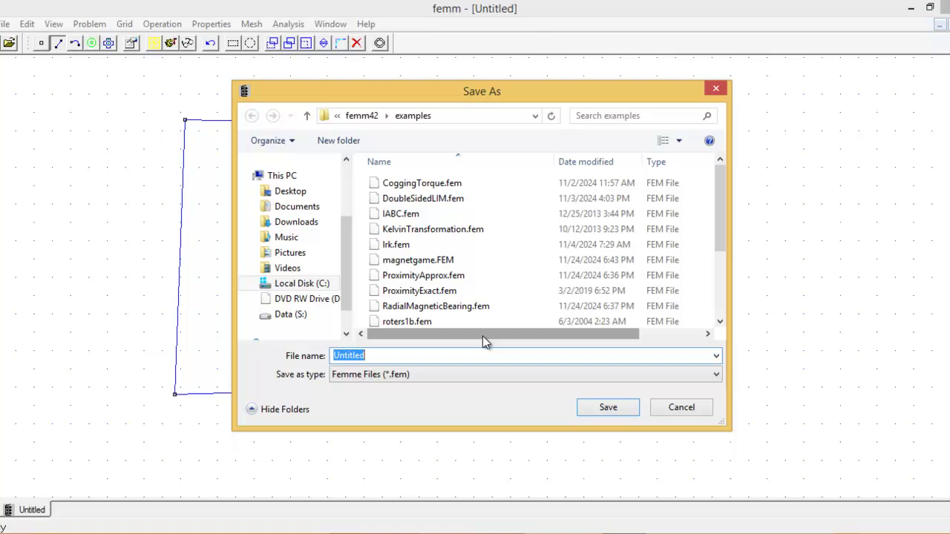
type("magnetgame2")
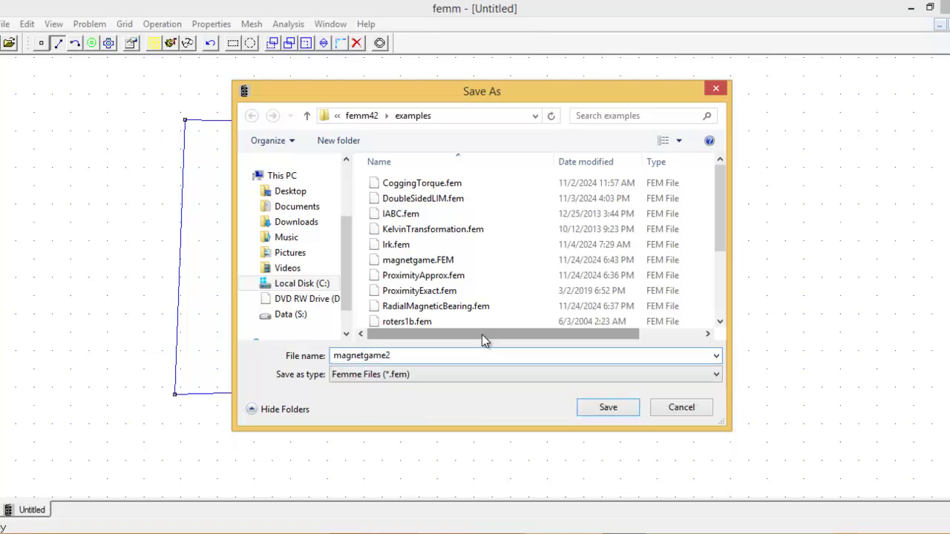
left_click(618, 411)
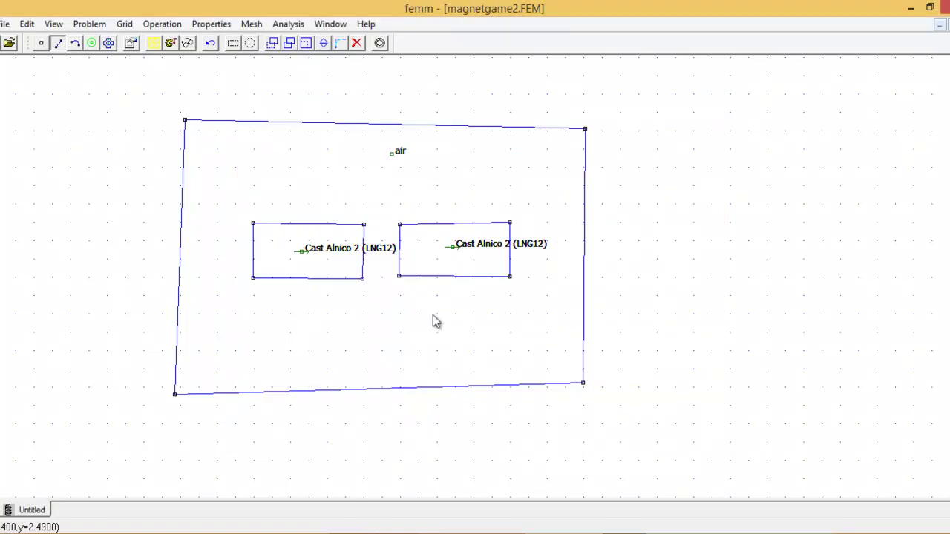
Mesh the whole geometry and solve the model to display its flux-line solution
left_click(155, 43)
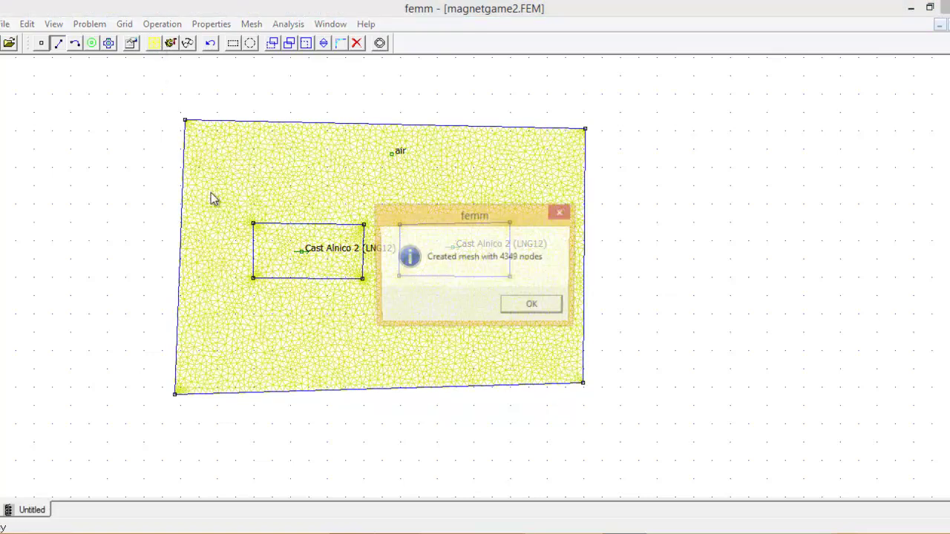
left_click(533, 306)
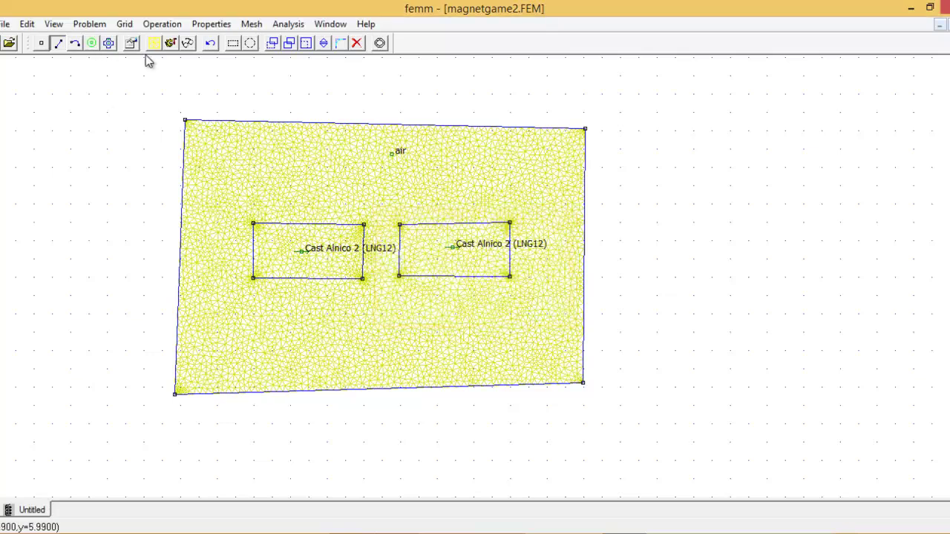
left_click(170, 43)
left_click(187, 42)
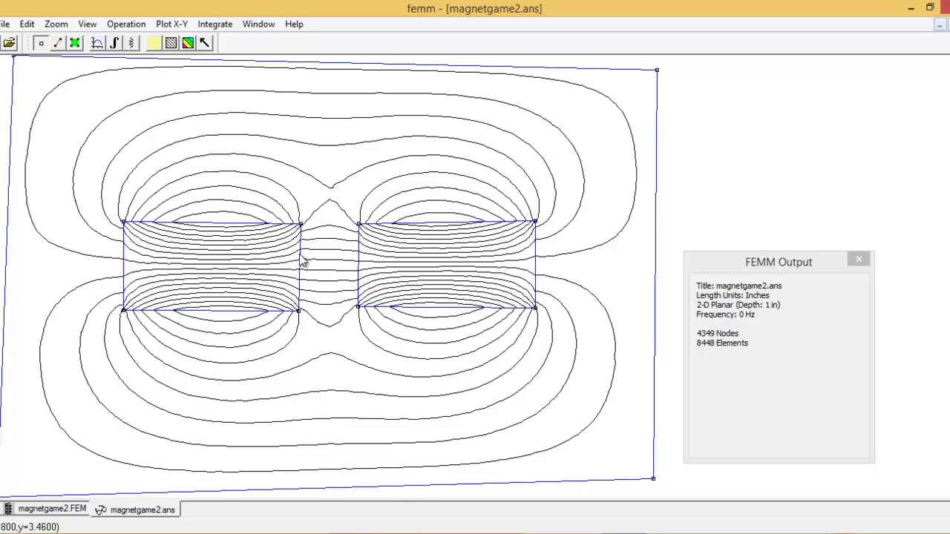
Set the number of flux-line contours in the solution plot to 50
left_click(64, 511)
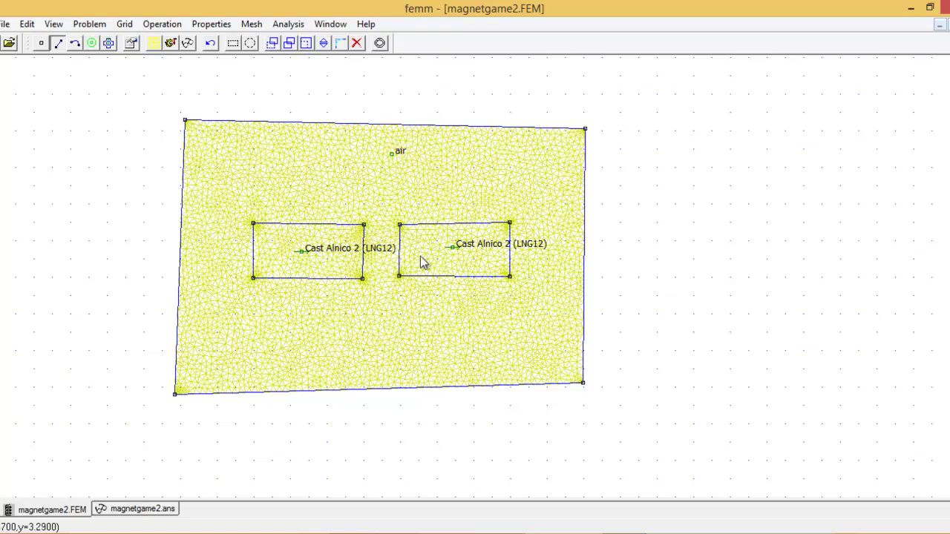
left_click(152, 509)
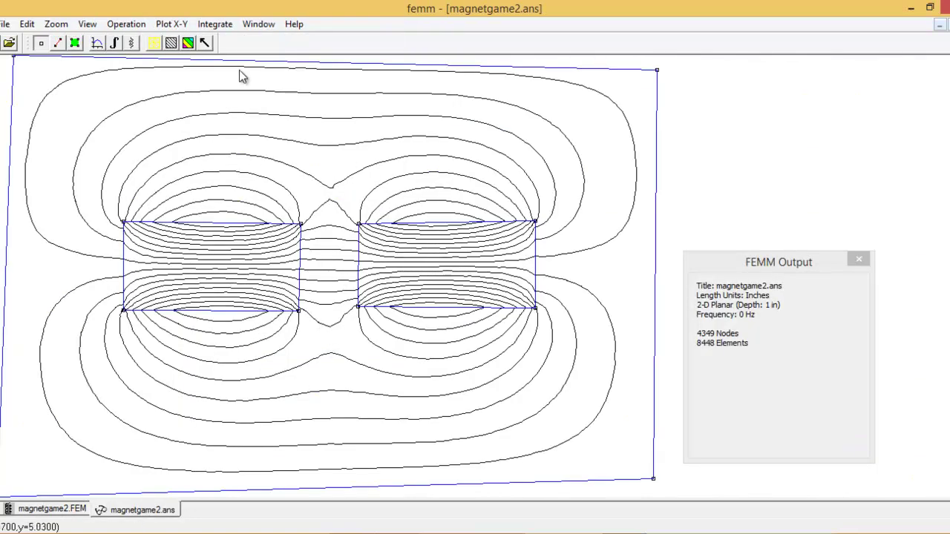
left_click(171, 43)
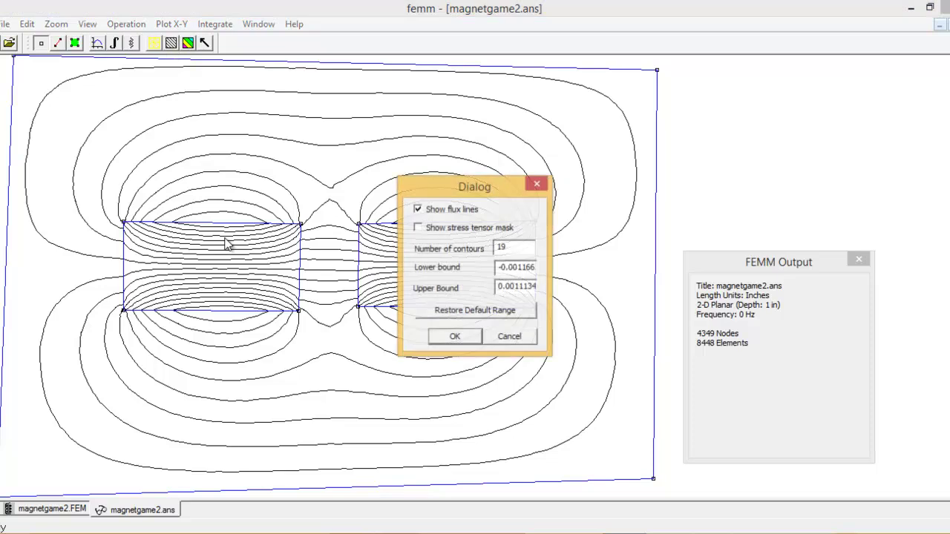
double_click(507, 247)
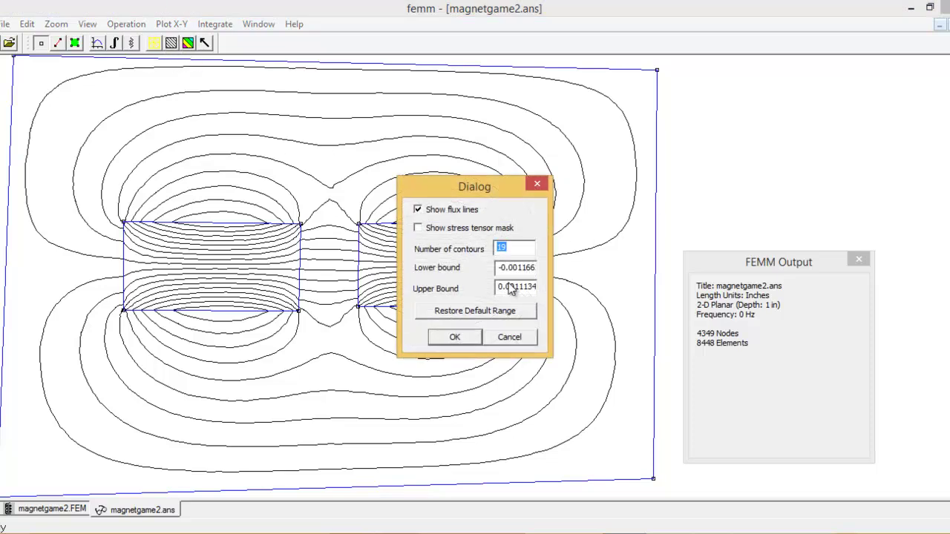
type("50")
left_click(455, 337)
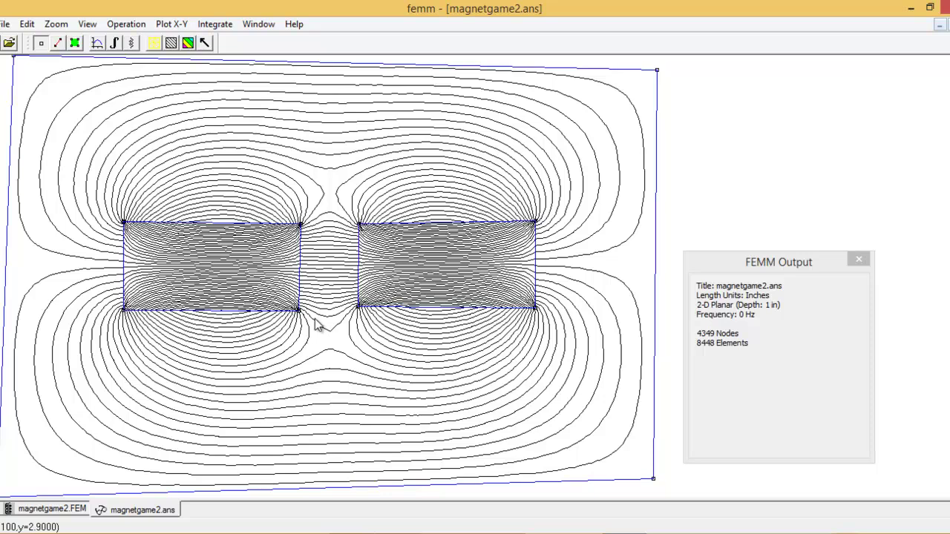
Show the Flux Density (T) plot with its legend over the flux lines
left_click(189, 43)
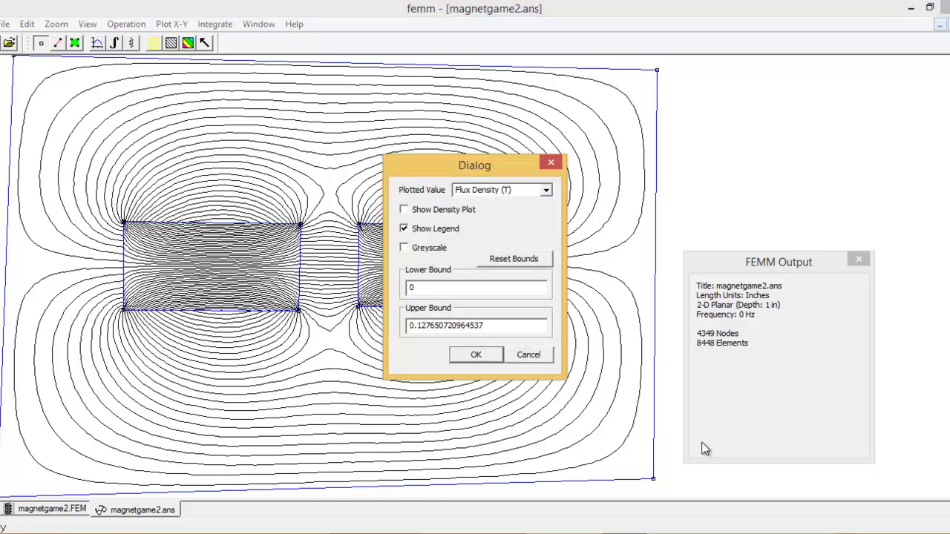
left_click(422, 211)
left_click(470, 359)
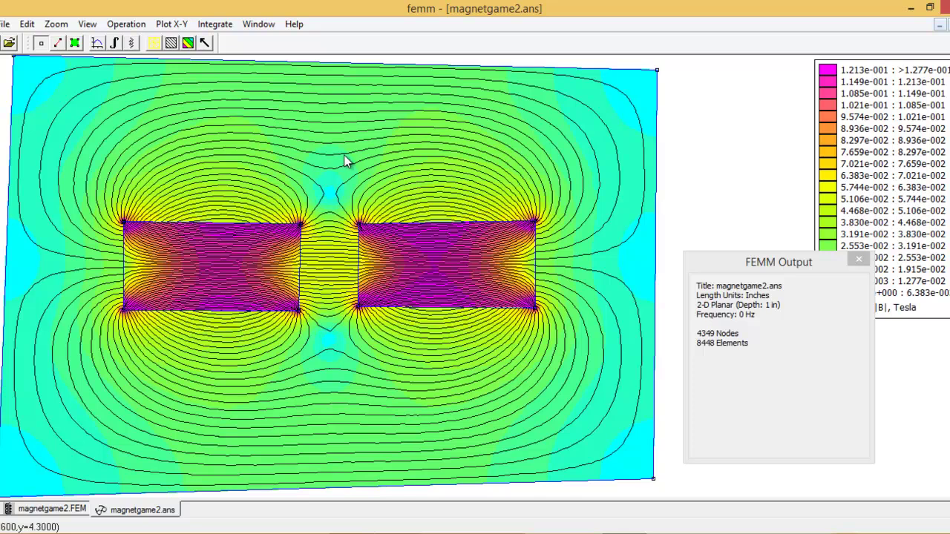
Set the magnetization direction of the right magnet's block label in the model to 180
left_click(52, 510)
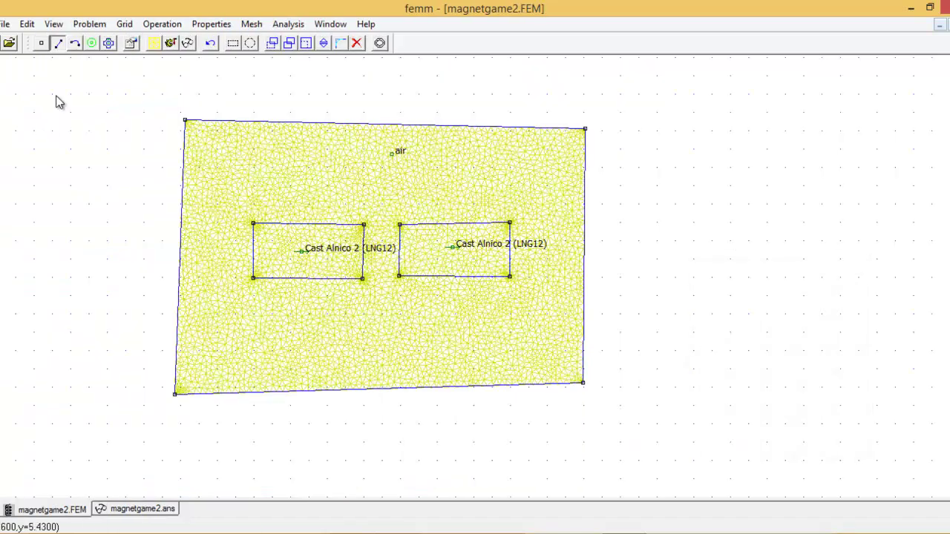
left_click(92, 43)
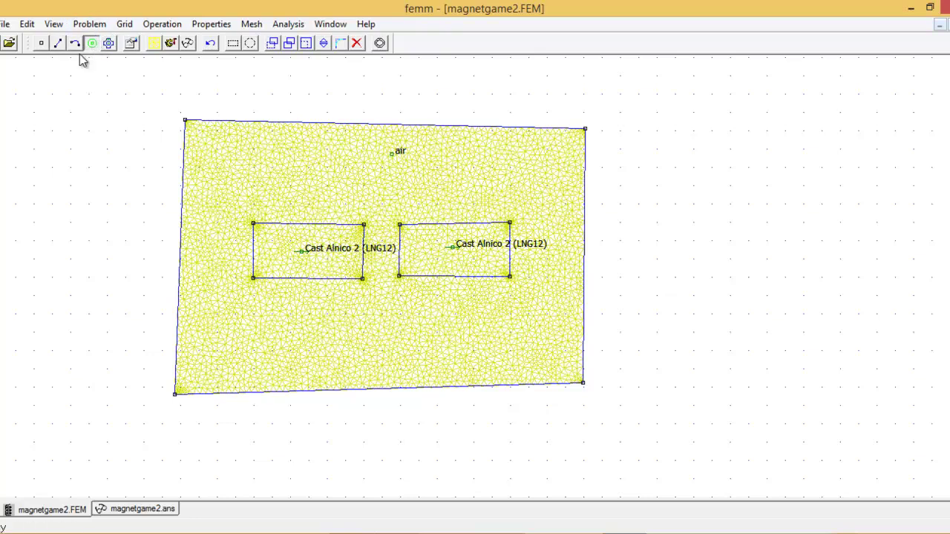
left_click(456, 248)
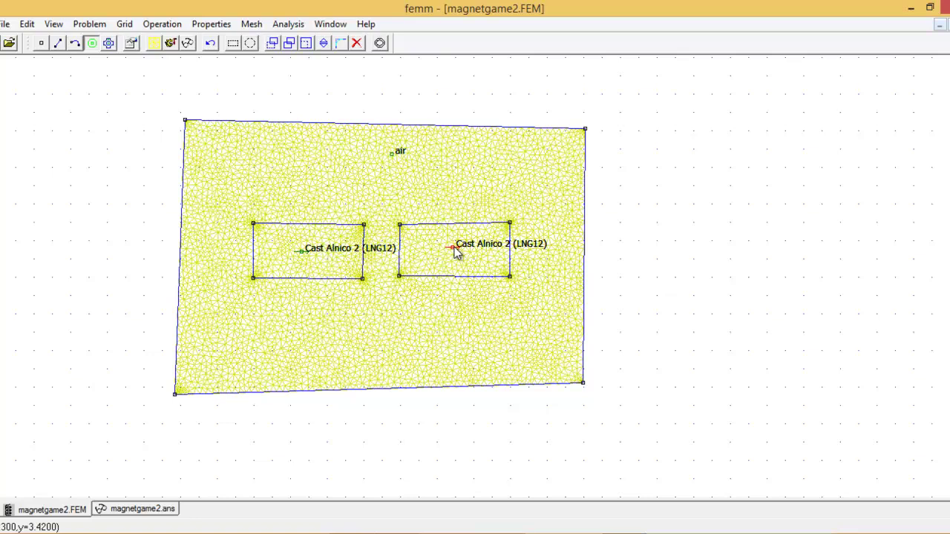
key("space")
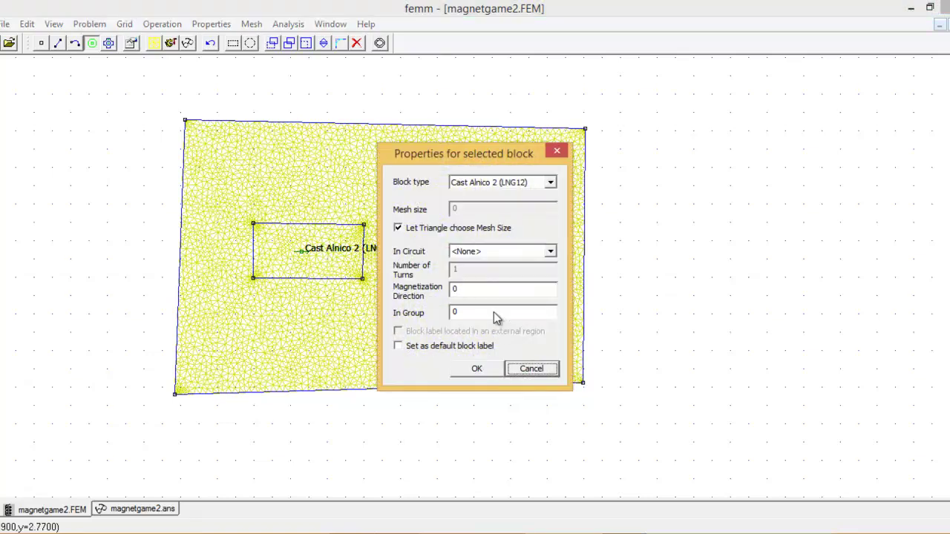
double_click(472, 290)
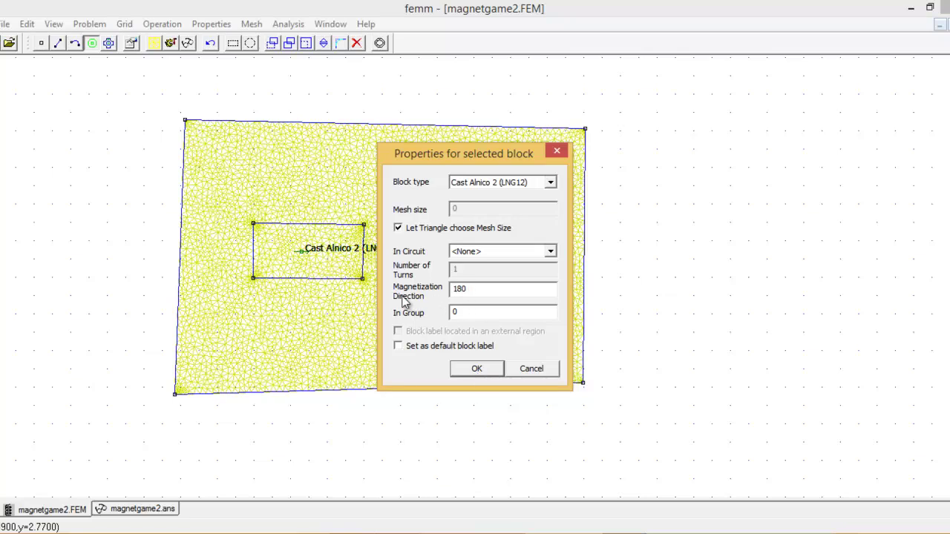
left_click(478, 369)
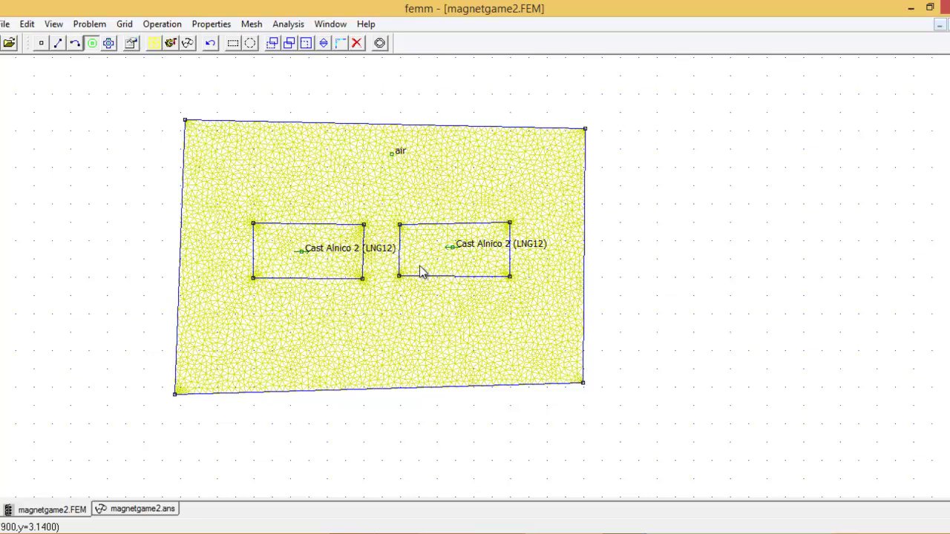
Solve the model again and read the field values in the solution at a point just above the left magnet
left_click(170, 42)
left_click(187, 42)
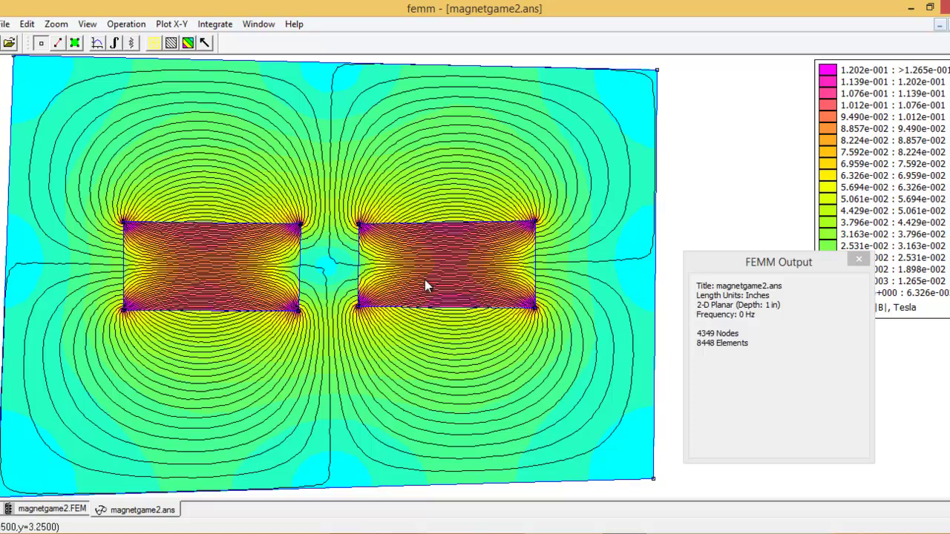
left_click(261, 181)
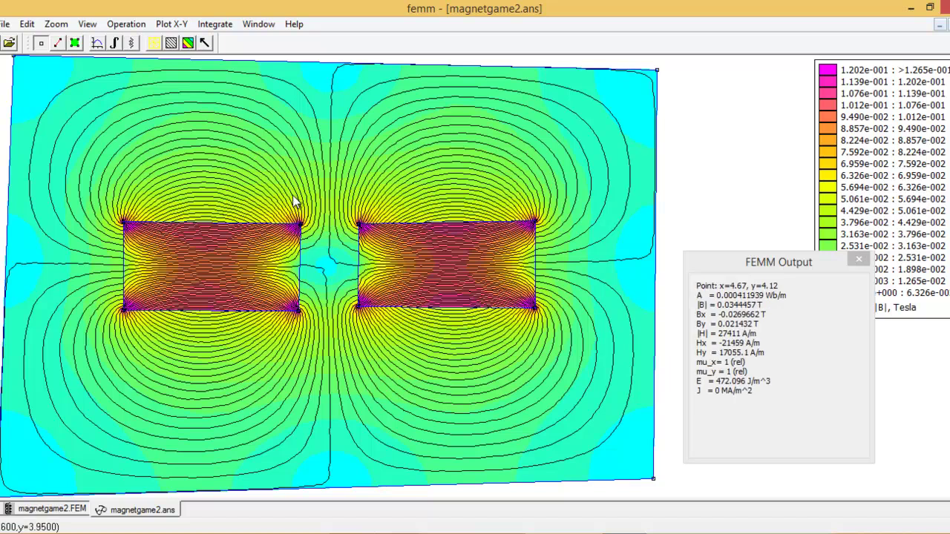
Hide the flux density plot to view the flux lines alone, and turn the density plot back on
left_click(188, 43)
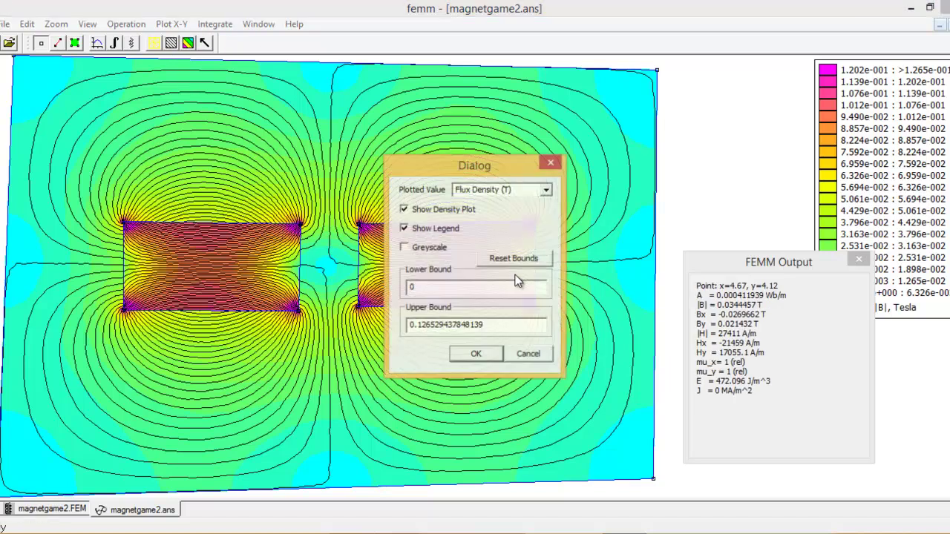
left_click(439, 211)
left_click(475, 356)
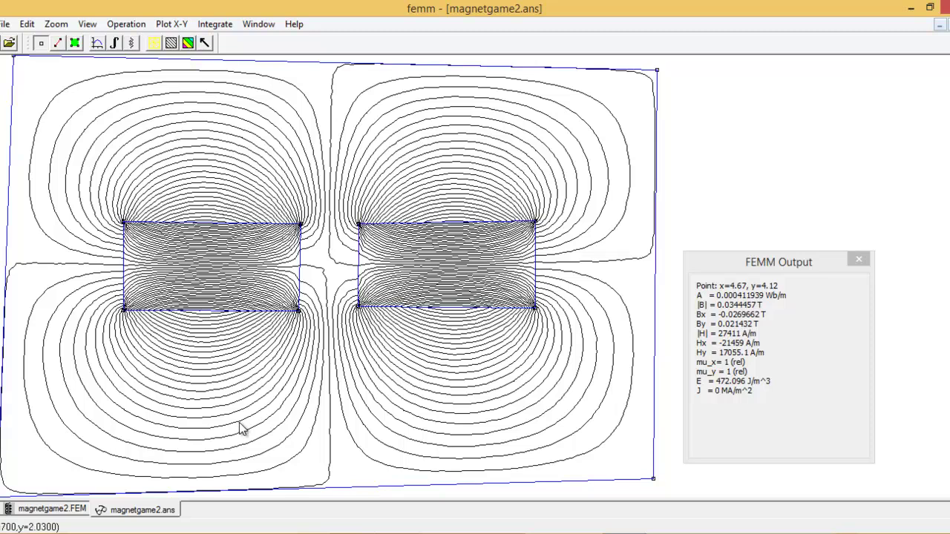
left_click(185, 42)
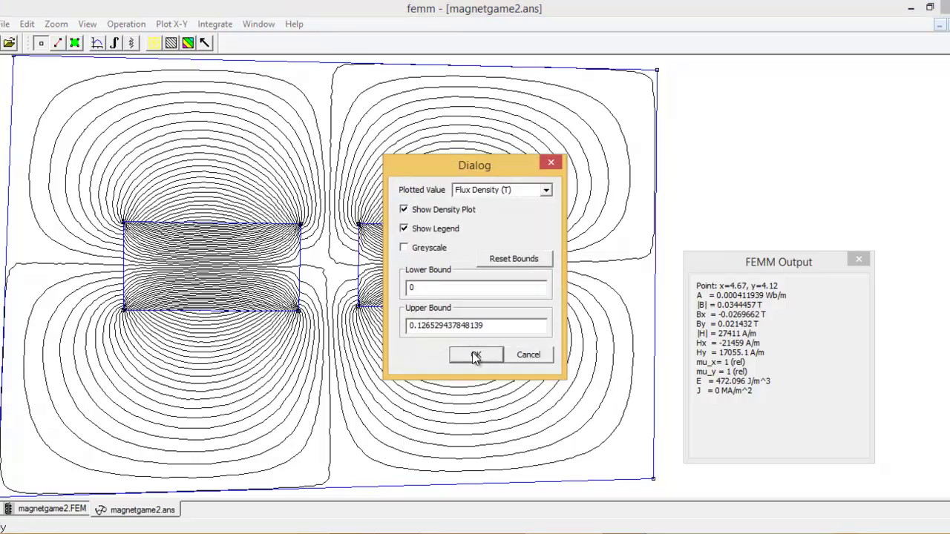
left_click(475, 356)
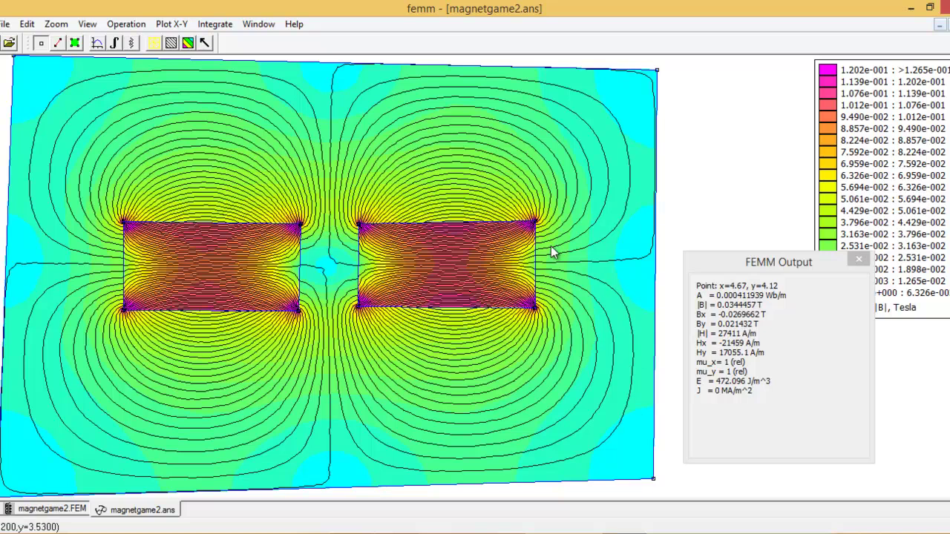